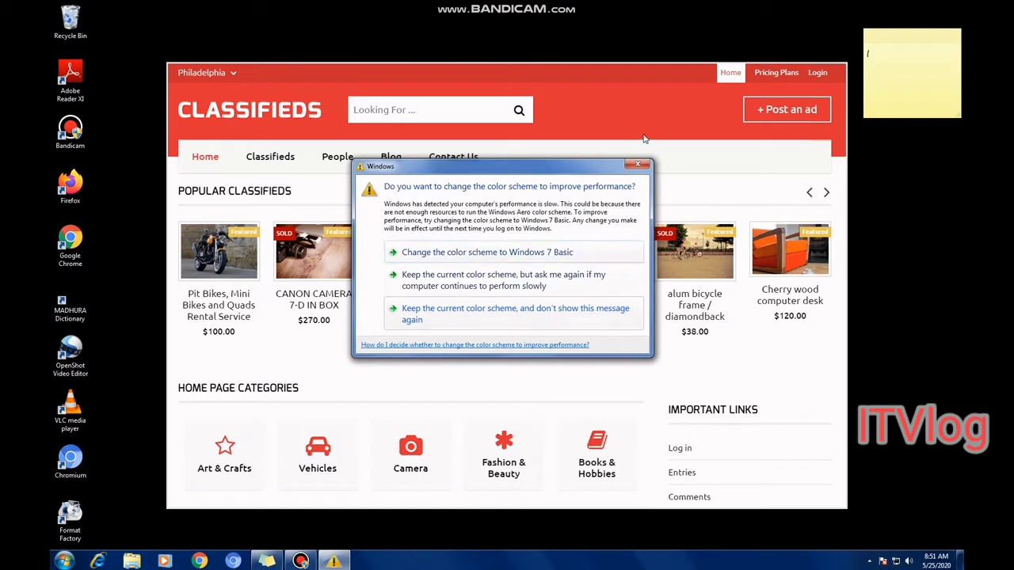
# Dismiss the prompt about changing the Windows color scheme
pyautogui.click(636, 168)
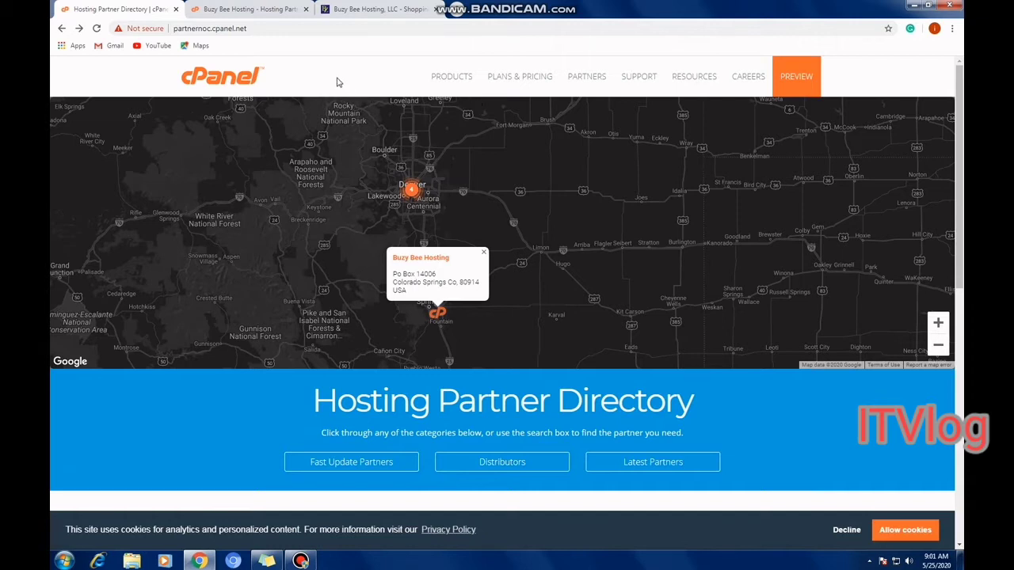
# Examine the hosting partner map around Colorado in the cPanel directory and open the Buzy Bee Hosting entry
pyautogui.click(259, 28)
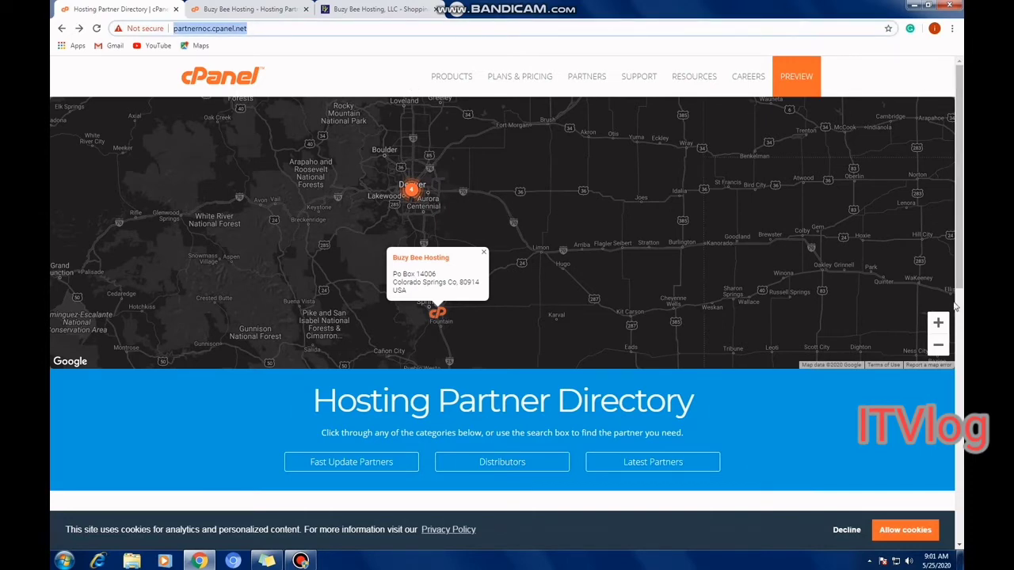
pyautogui.click(938, 348)
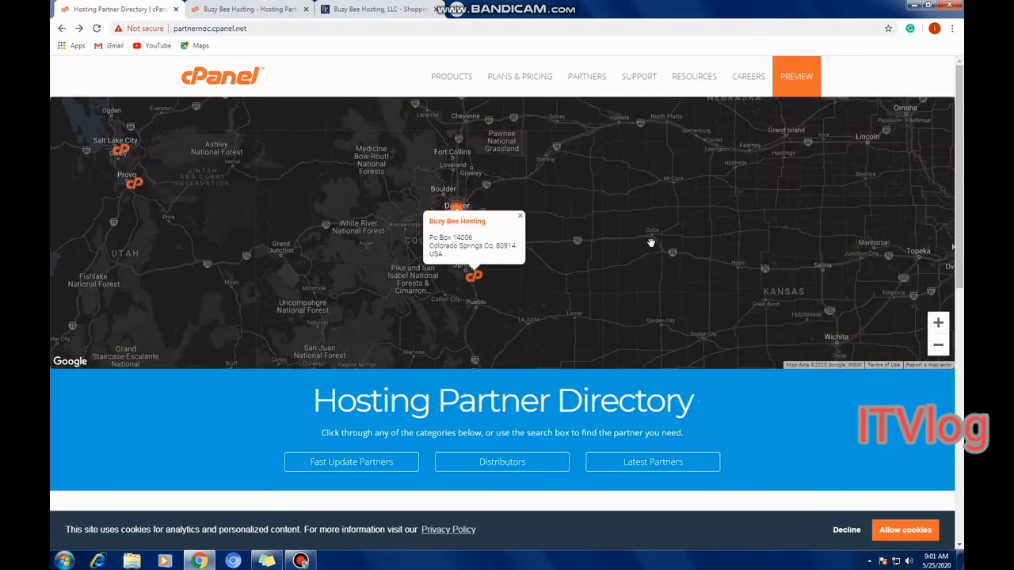
pyautogui.click(937, 346)
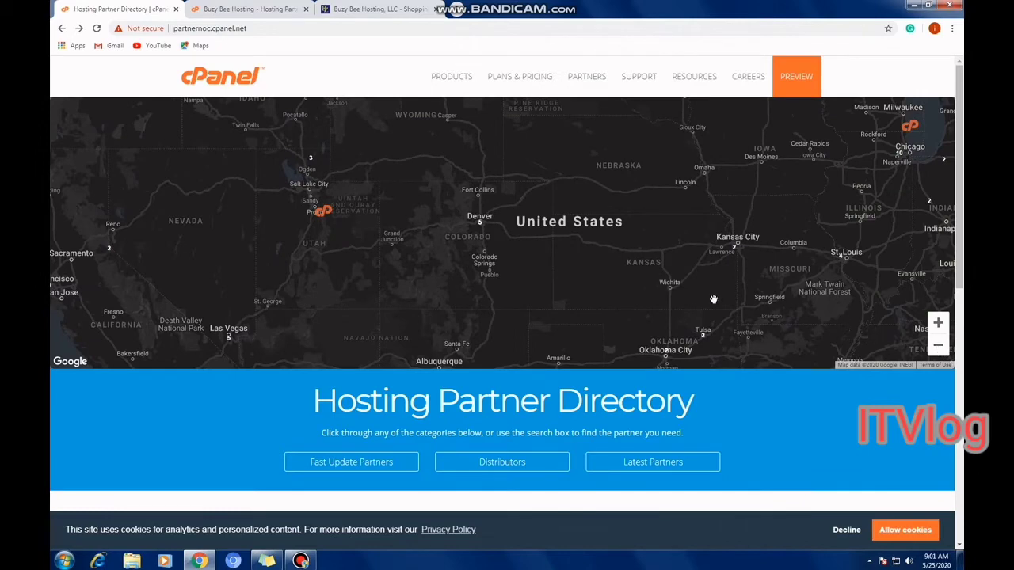
pyautogui.doubleClick(501, 234)
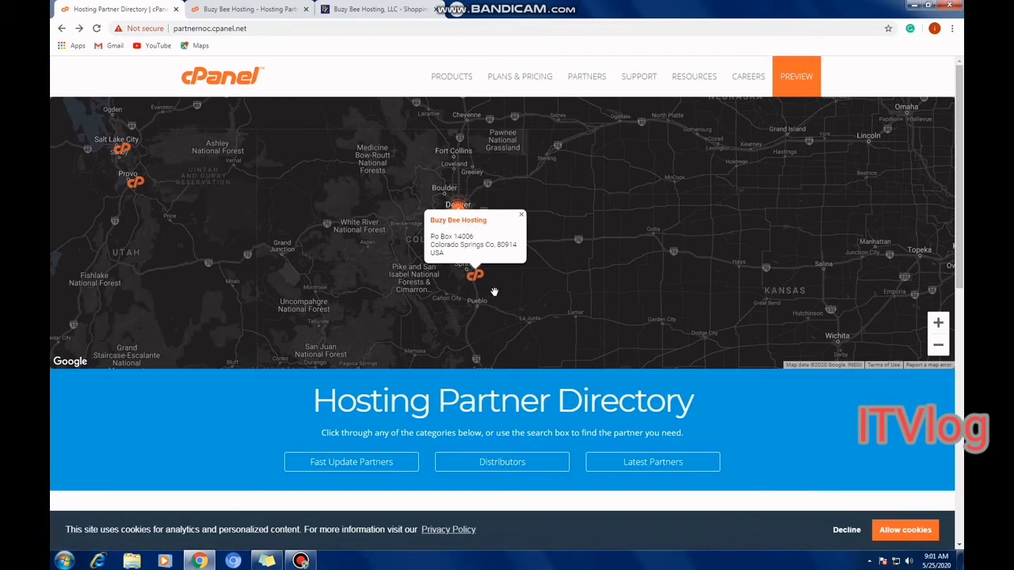
pyautogui.doubleClick(496, 292)
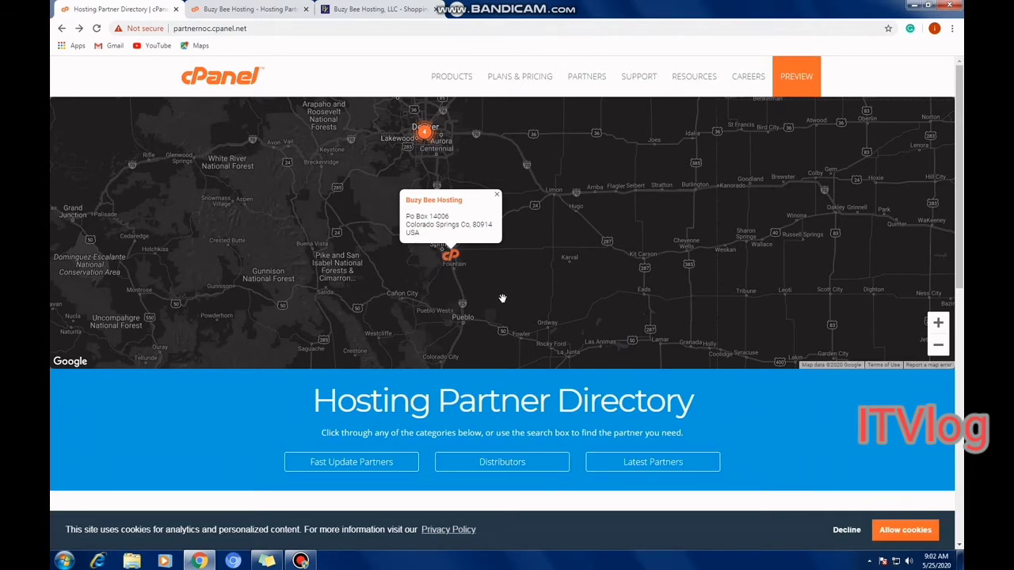
pyautogui.click(448, 203)
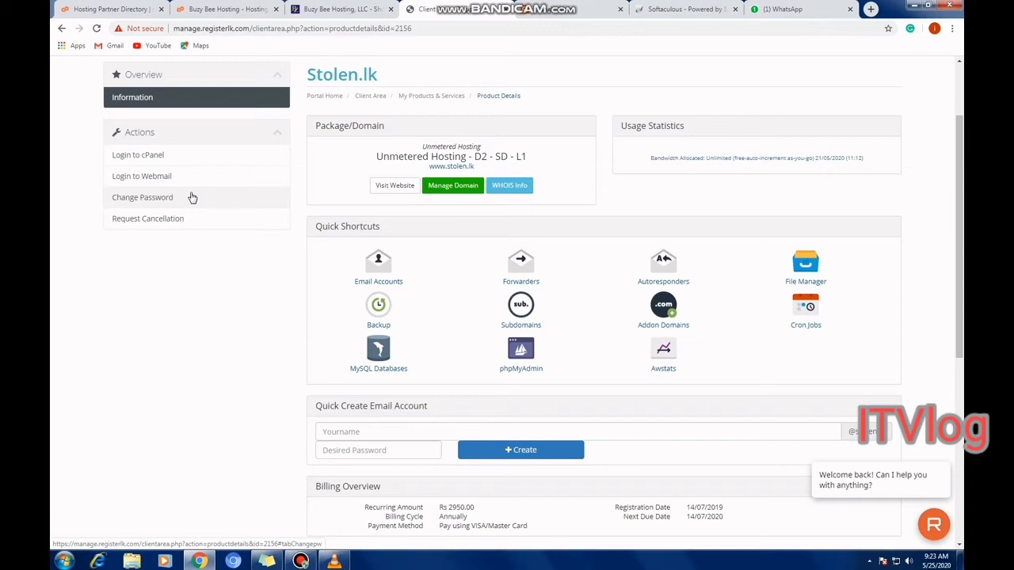
# Log in to cPanel for stolen.lk and open the Softaculous Apps Installer by searching the functions for "soft"
pyautogui.click(167, 161)
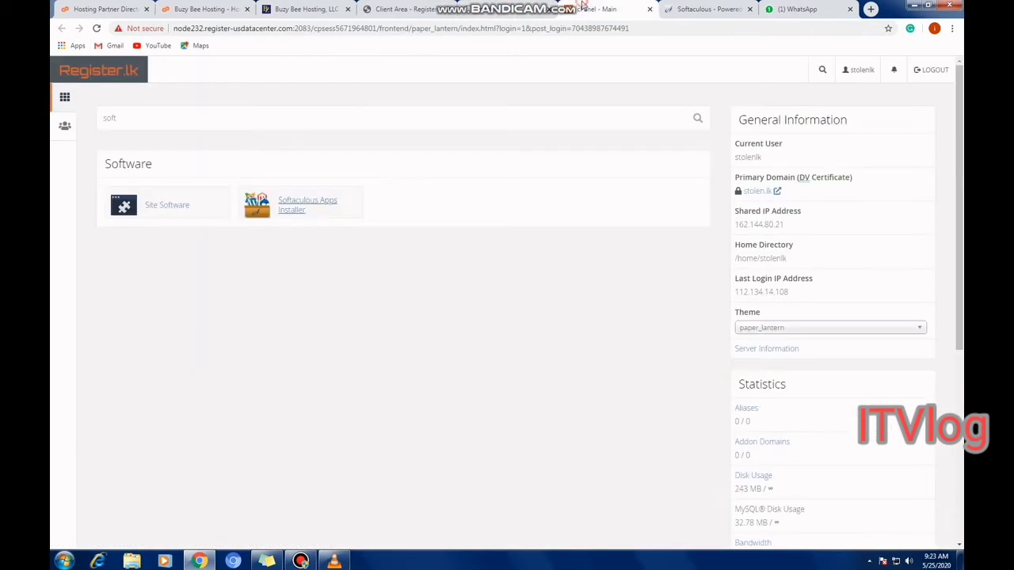
pyautogui.doubleClick(108, 118)
pyautogui.press('BackSpace')
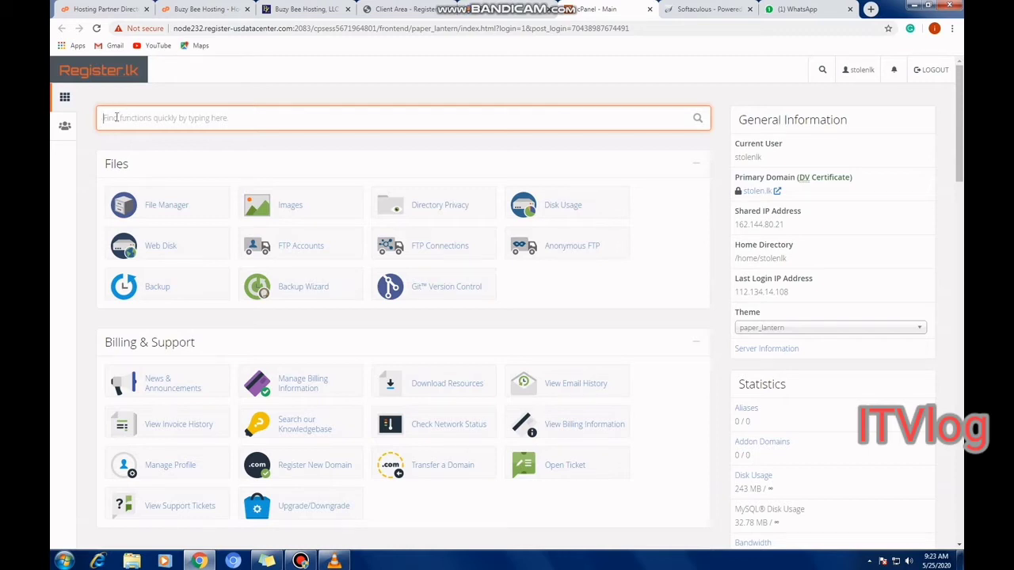
pyautogui.write('s')
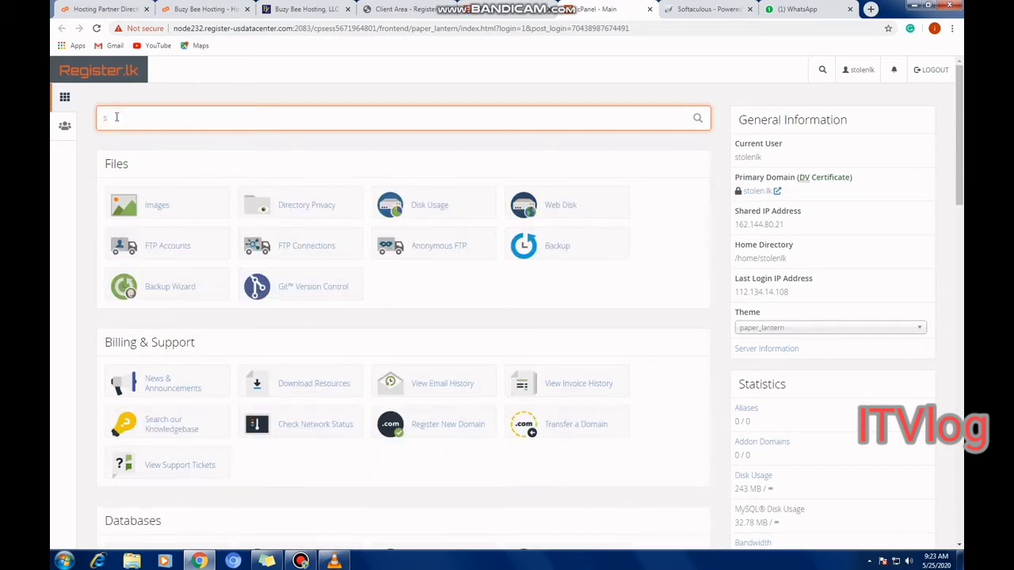
pyautogui.write('of')
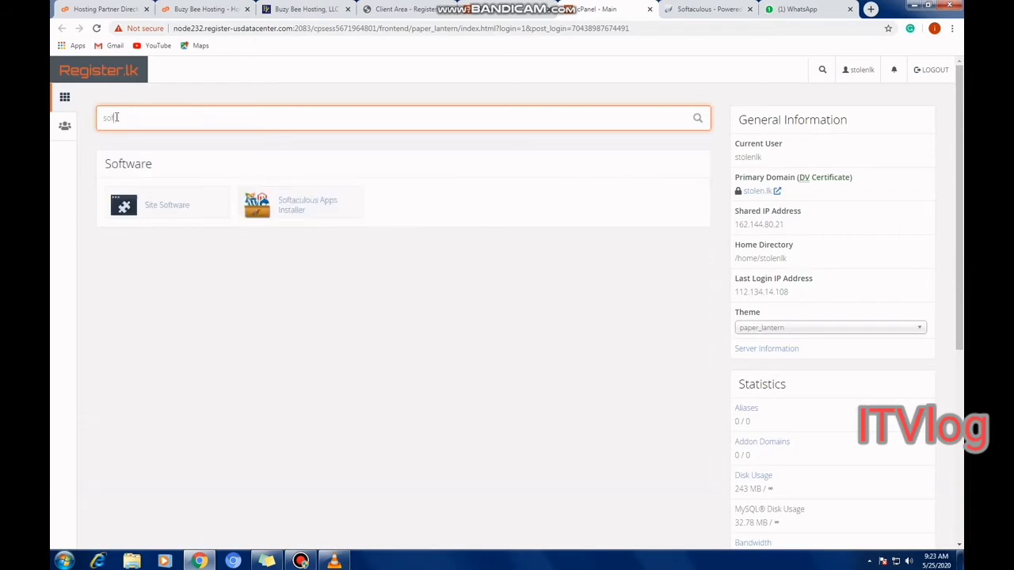
pyautogui.write('t')
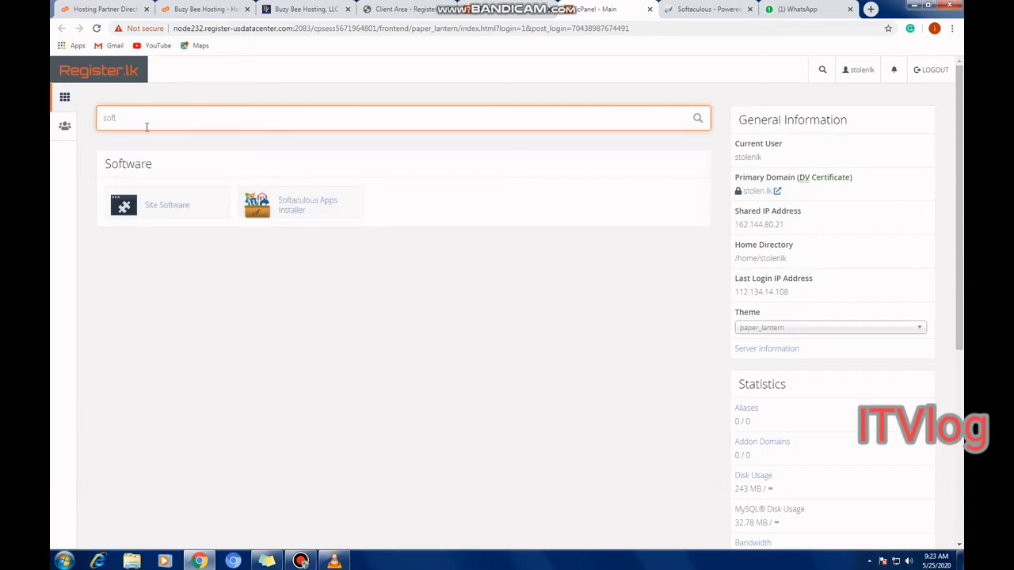
pyautogui.click(304, 203)
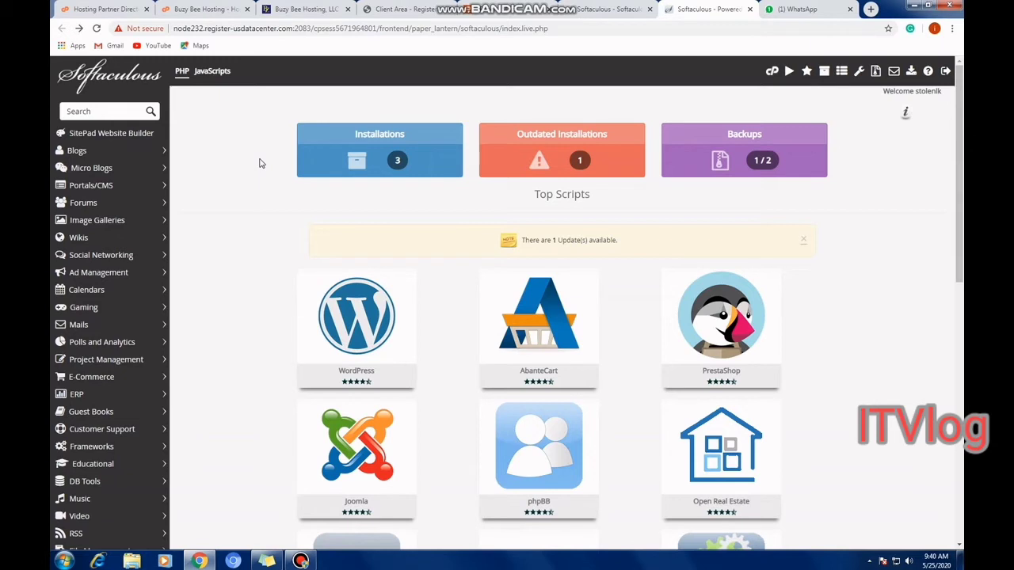
# Search the Softaculous scripts for "os" and open the installation form for OSClass
pyautogui.click(140, 112)
pyautogui.write('o')
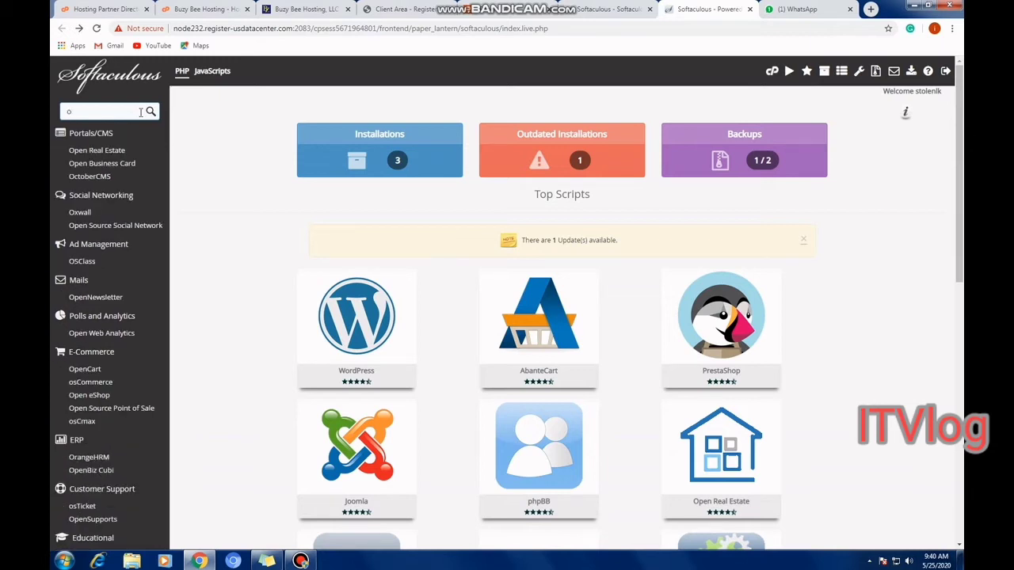
pyautogui.write('s')
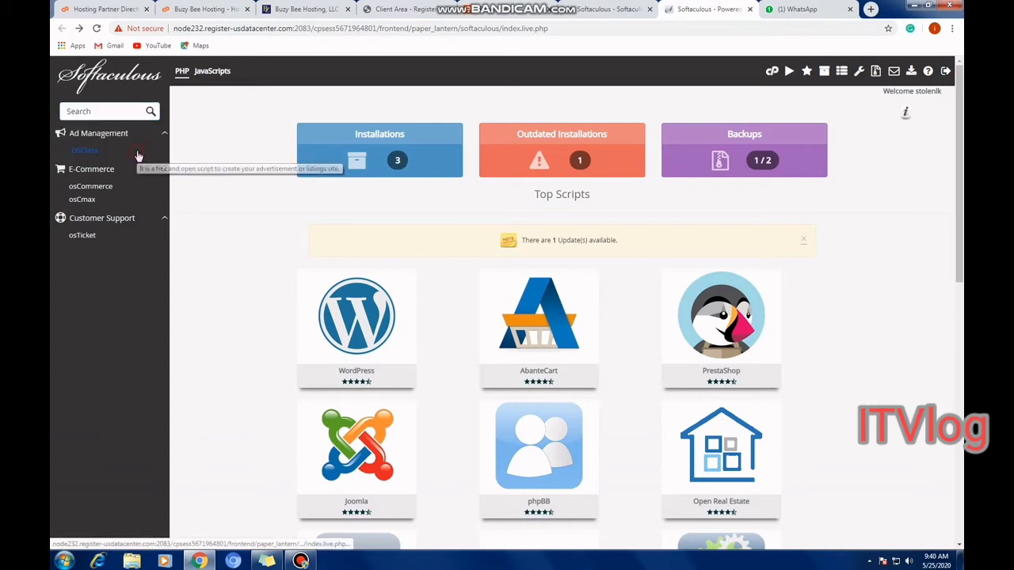
pyautogui.click(137, 156)
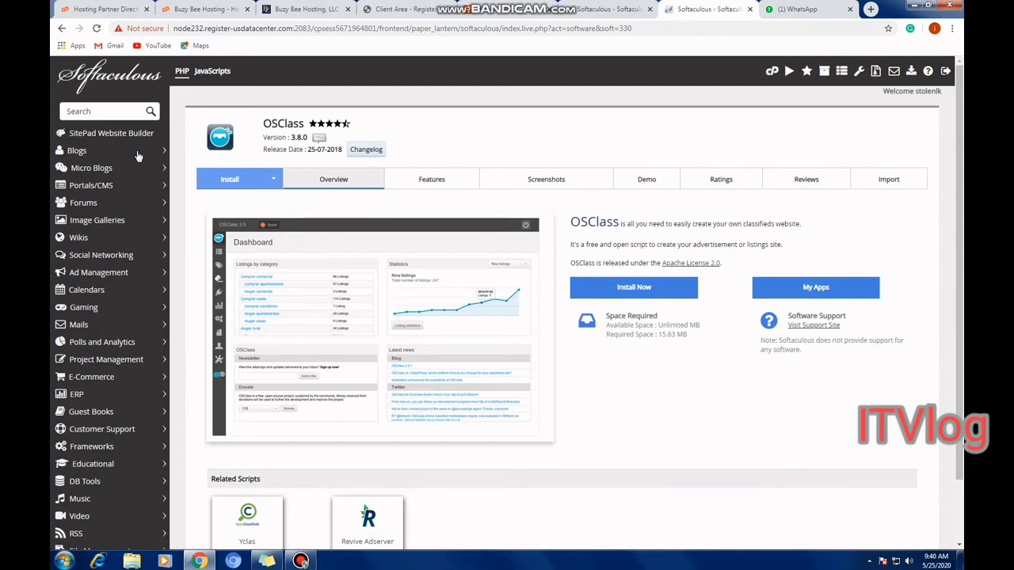
pyautogui.click(654, 296)
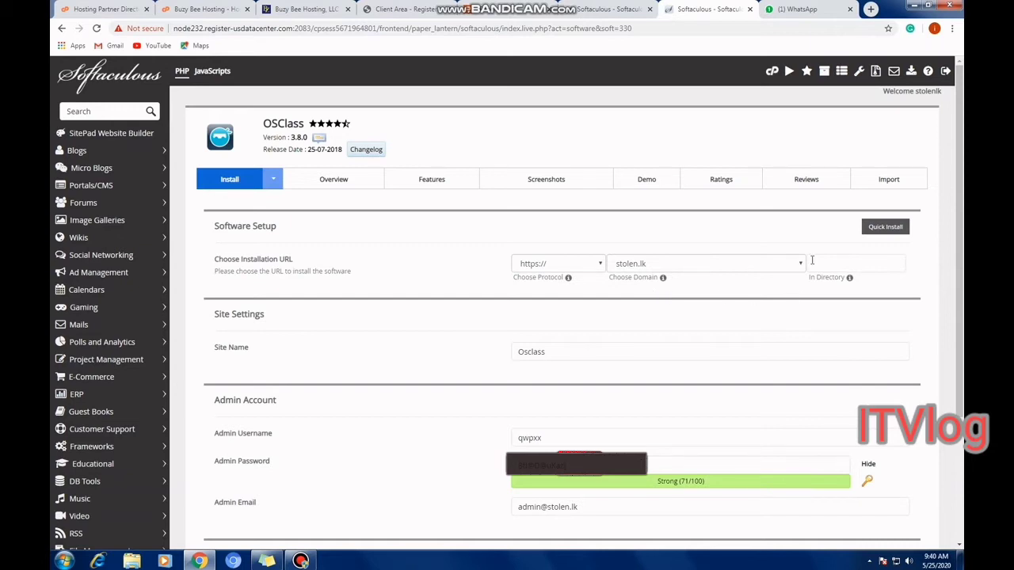
# Set the installation directory under stolen.lk to test
pyautogui.click(839, 264)
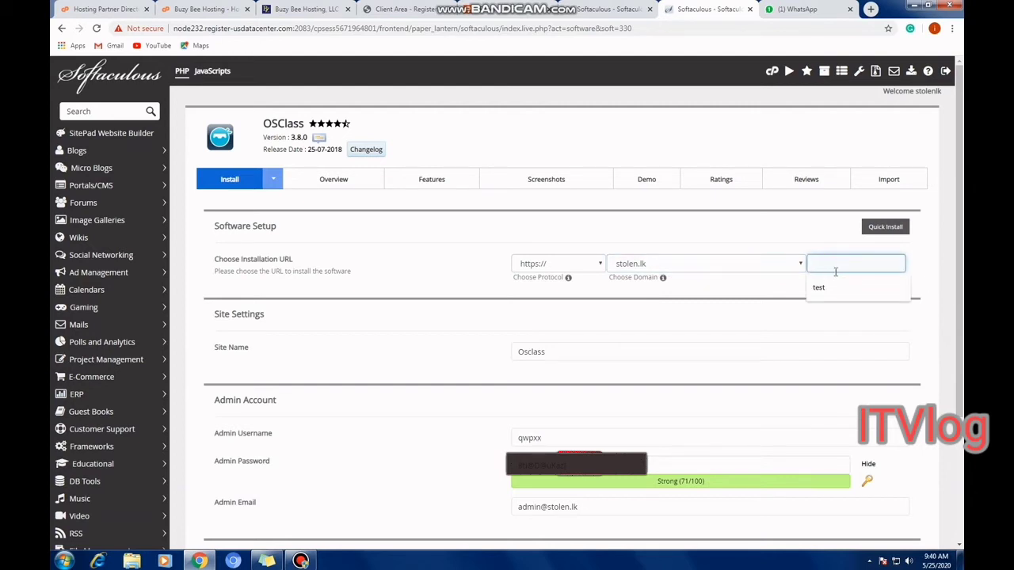
pyautogui.click(802, 238)
pyautogui.click(818, 261)
pyautogui.click(808, 246)
pyautogui.click(808, 262)
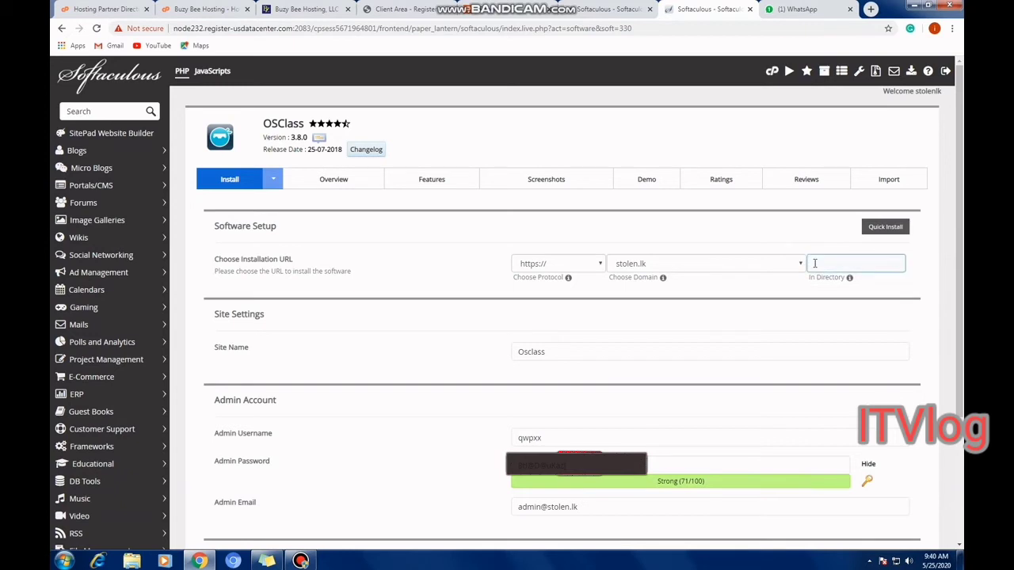
pyautogui.click(798, 255)
pyautogui.click(818, 262)
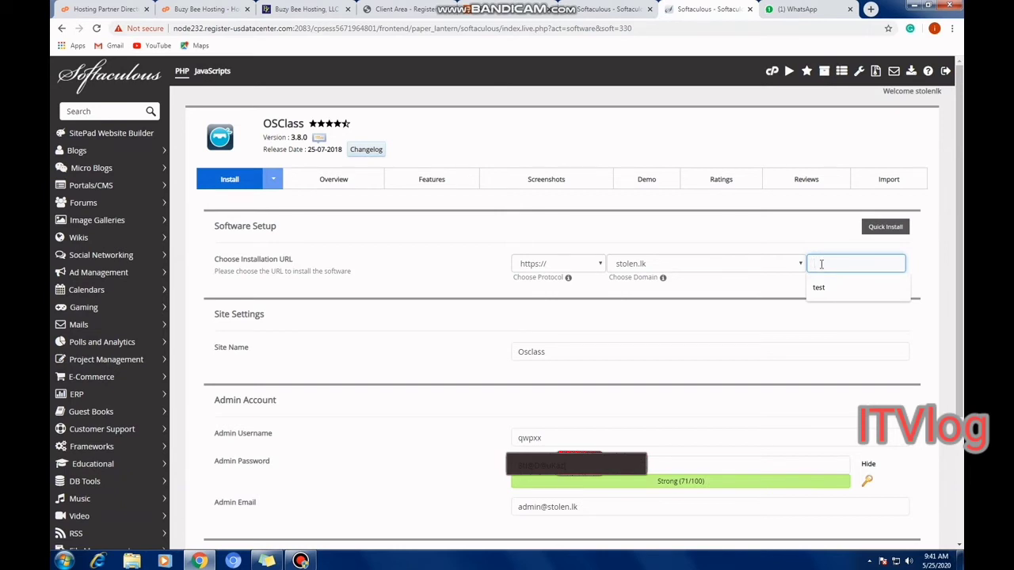
pyautogui.click(824, 291)
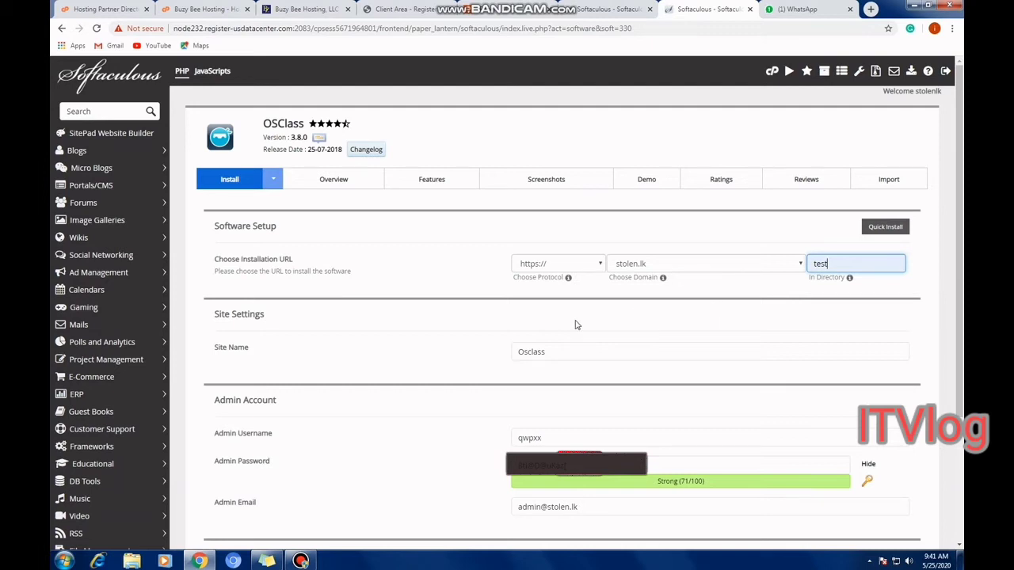
# Set the site name to stolen and the admin username to Admin
pyautogui.scroll(-1, 577, 324)
pyautogui.click(565, 297)
pyautogui.moveTo(565, 297); pyautogui.dragTo(521, 299)
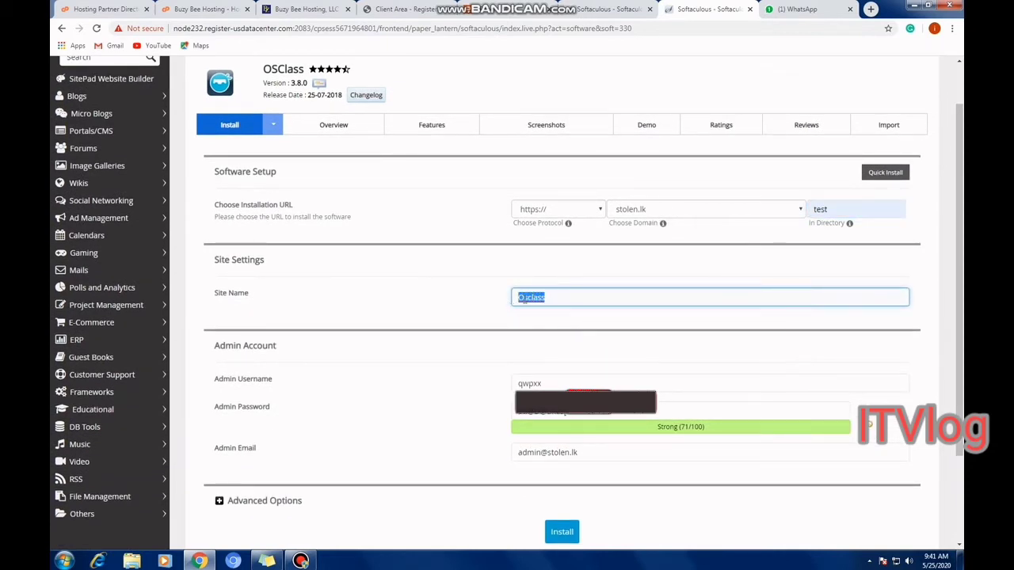
pyautogui.write('stolen')
pyautogui.click(559, 382)
pyautogui.moveTo(559, 383); pyautogui.dragTo(512, 378)
pyautogui.write('A')
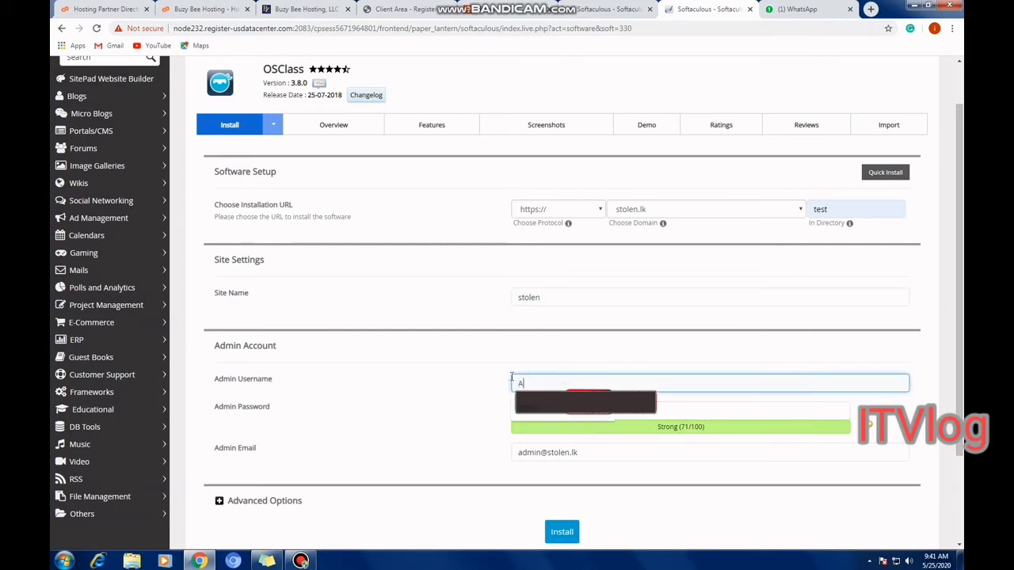
pyautogui.write('dmin')
# Review the completed setup form and install OSClass
pyautogui.scroll(1, 466, 363)
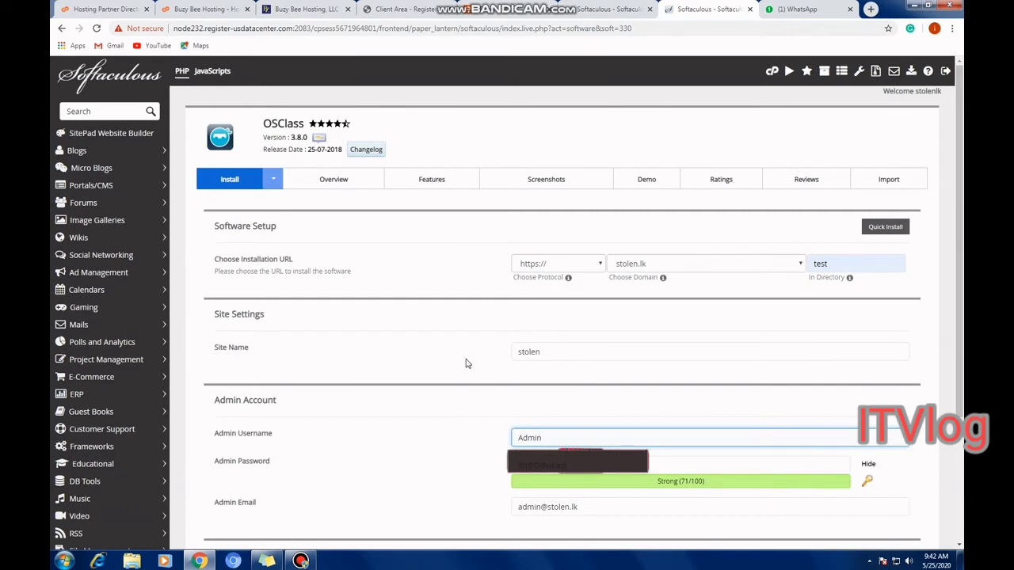
pyautogui.scroll(-3, 466, 364)
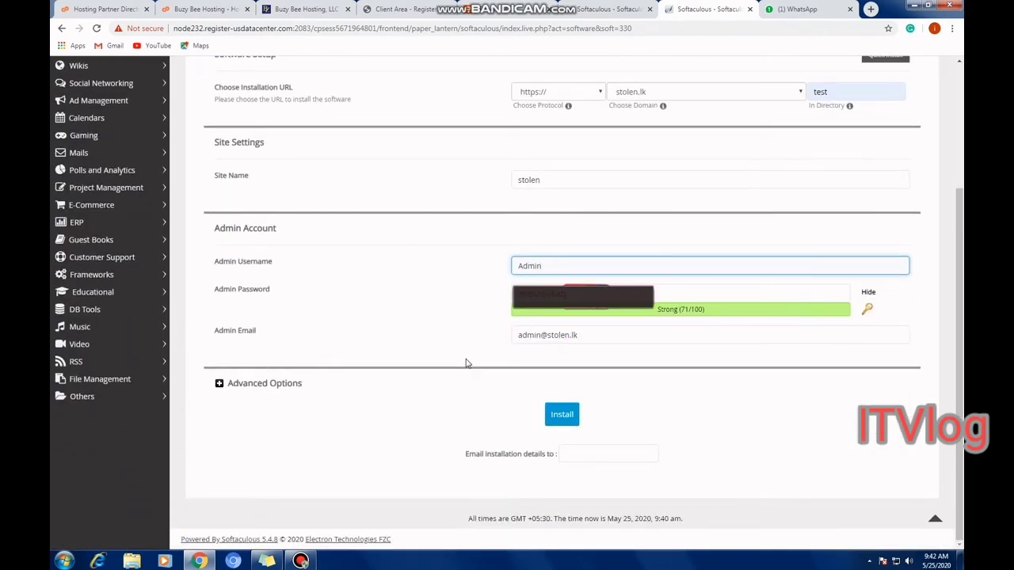
pyautogui.click(569, 419)
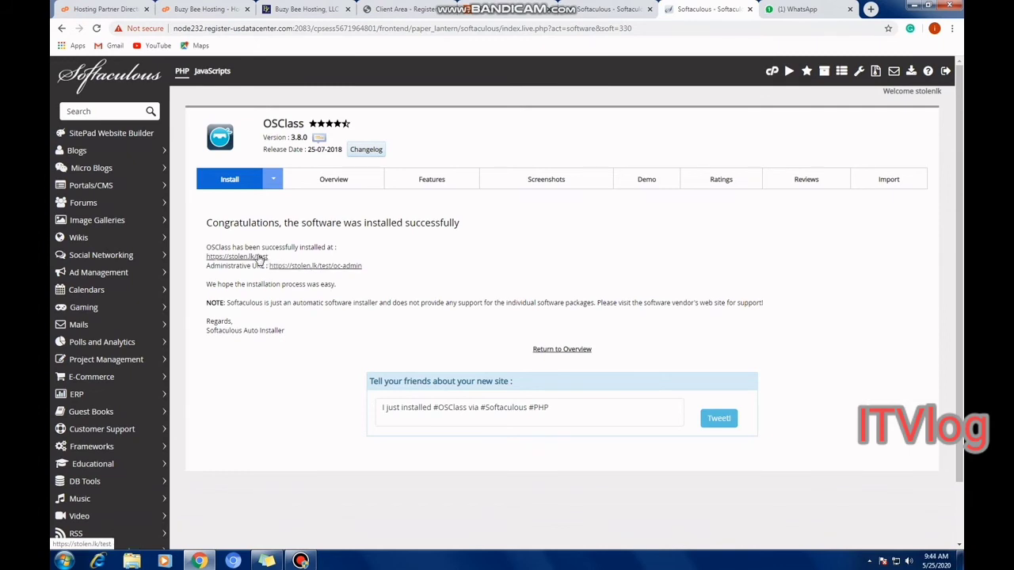
pyautogui.click(257, 259)
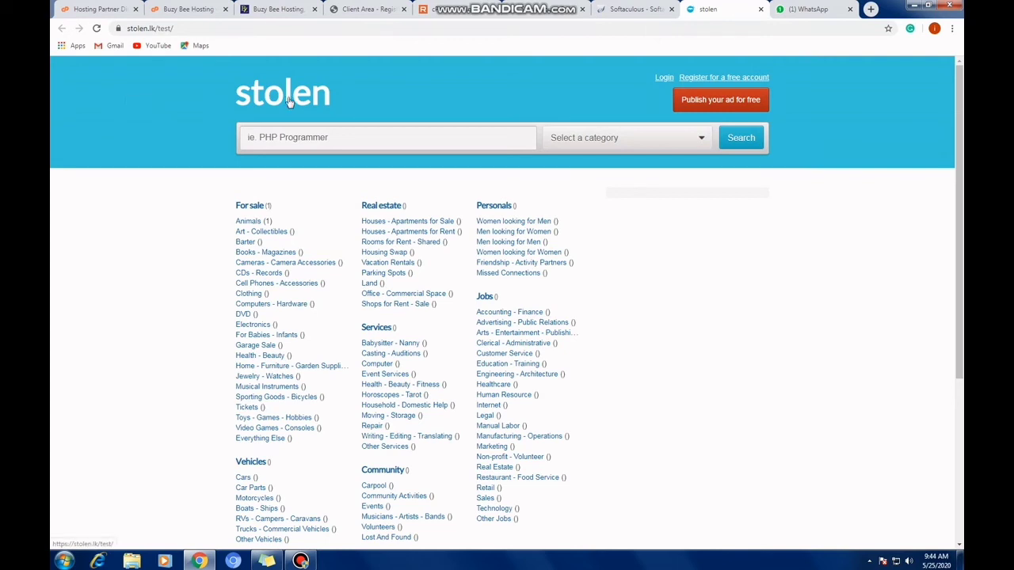
pyautogui.click(308, 140)
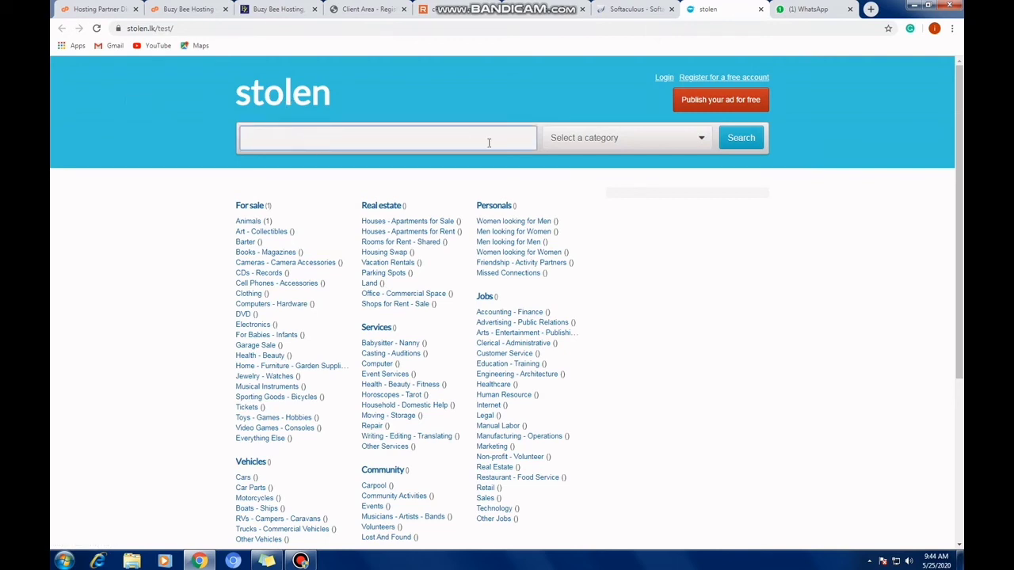
pyautogui.click(642, 135)
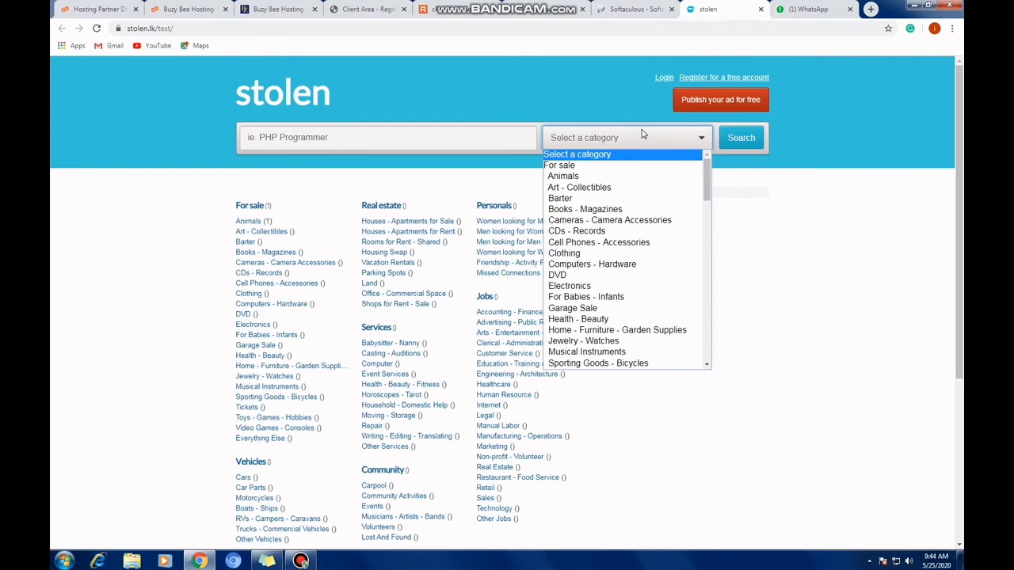
pyautogui.click(611, 89)
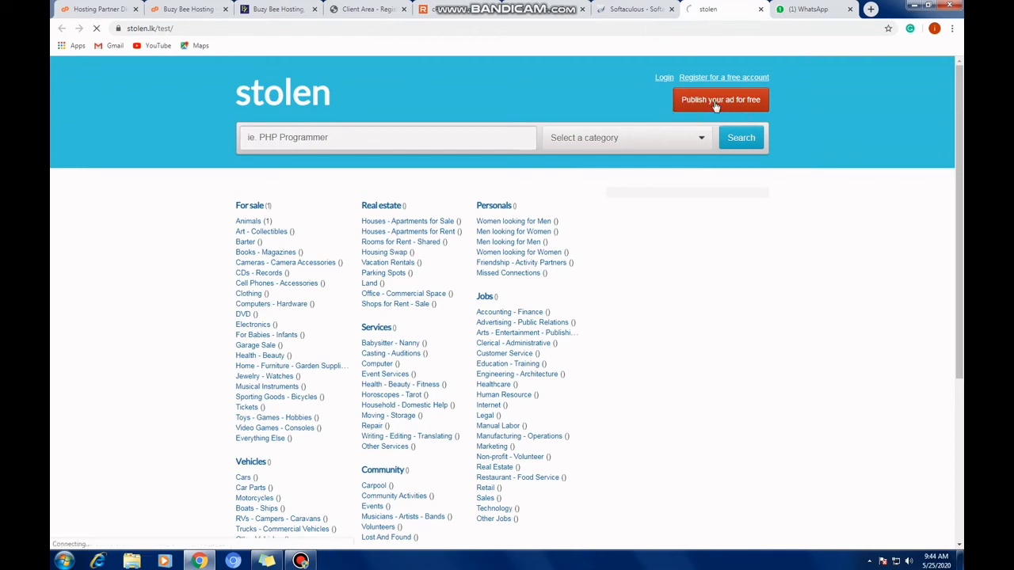
# Open the form for publishing a free ad and examine its listing, location and seller fields
pyautogui.click(713, 101)
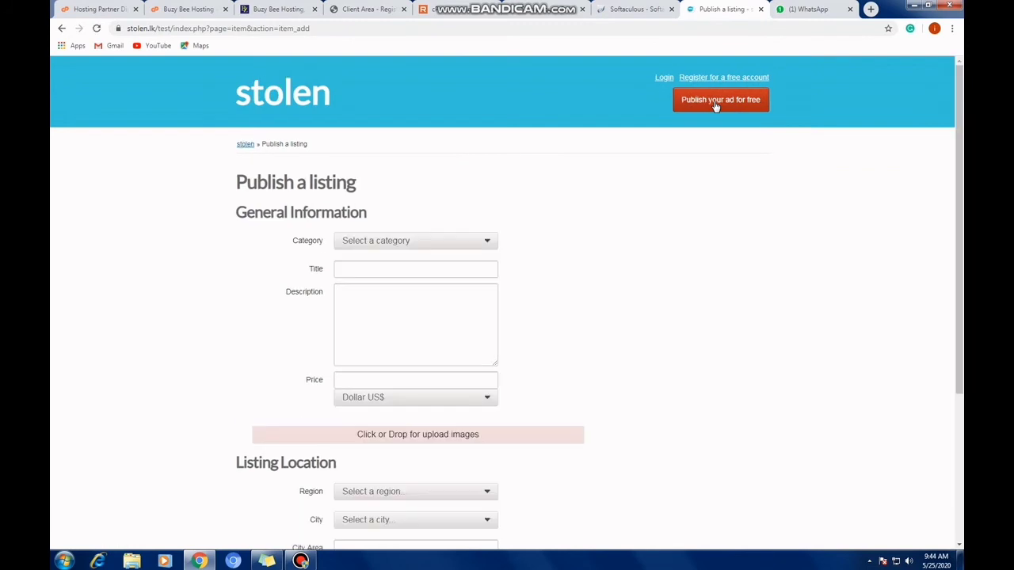
pyautogui.scroll(-2, 622, 214)
pyautogui.scroll(1, 621, 218)
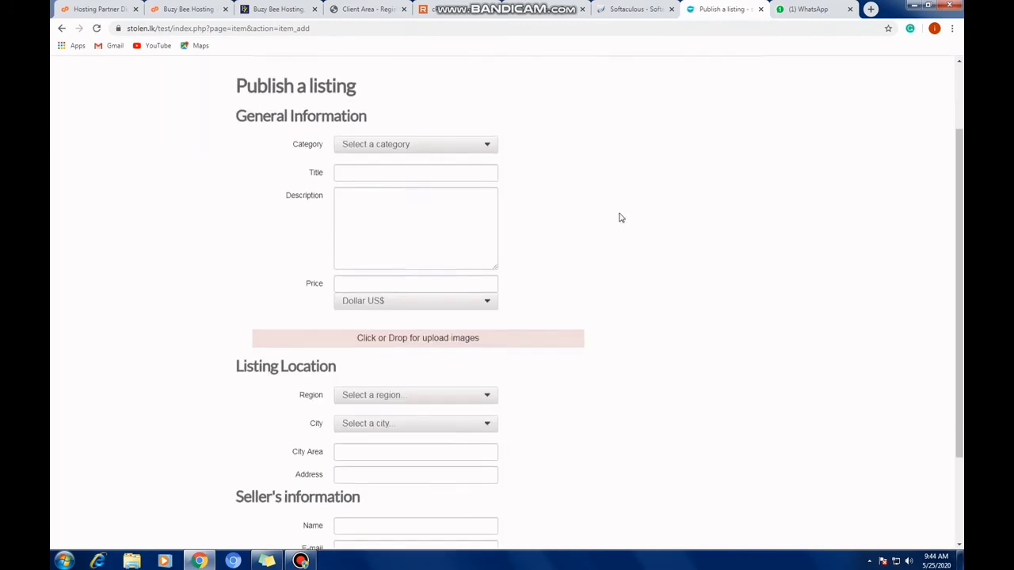
pyautogui.scroll(-3, 621, 218)
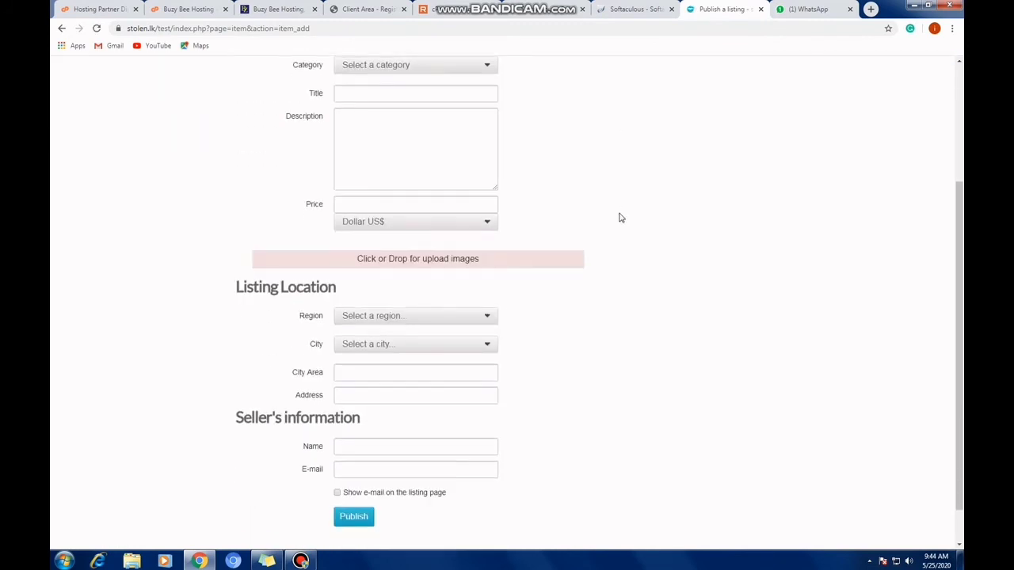
pyautogui.scroll(4, 621, 218)
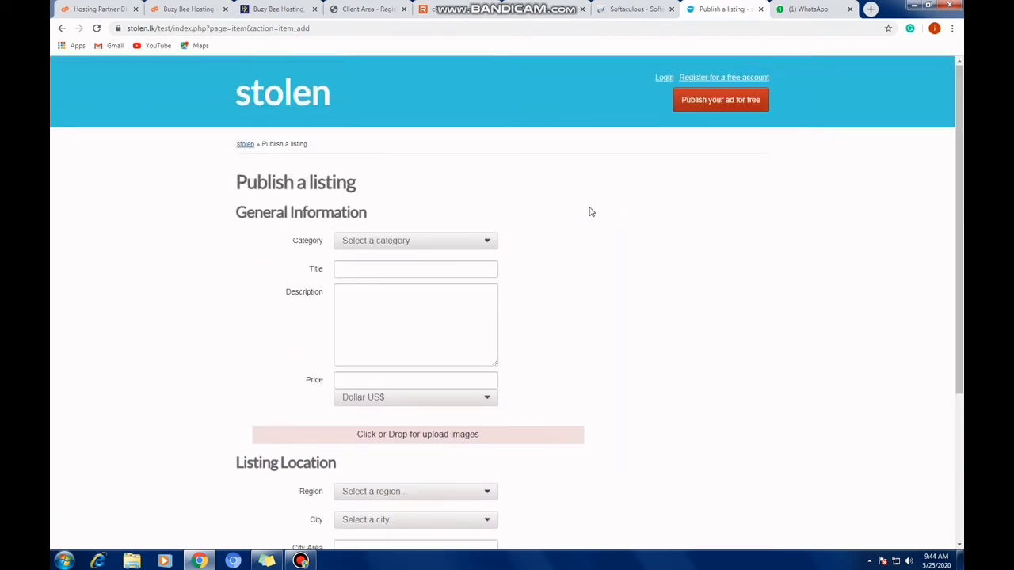
# From the site's home page, open the Example Ad under Latest Listings, examine its details and return to the home page
pyautogui.click(291, 95)
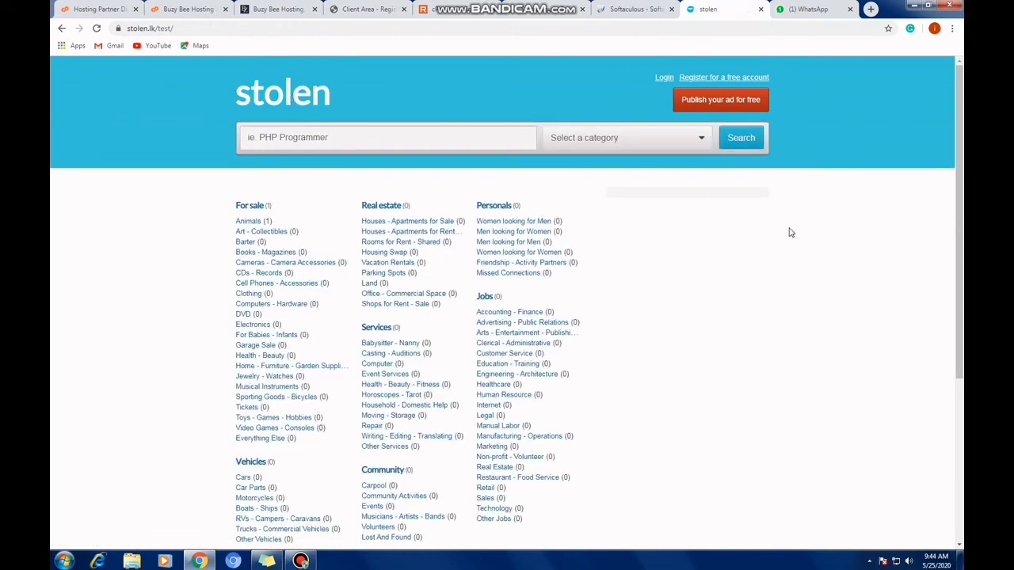
pyautogui.scroll(-3, 840, 267)
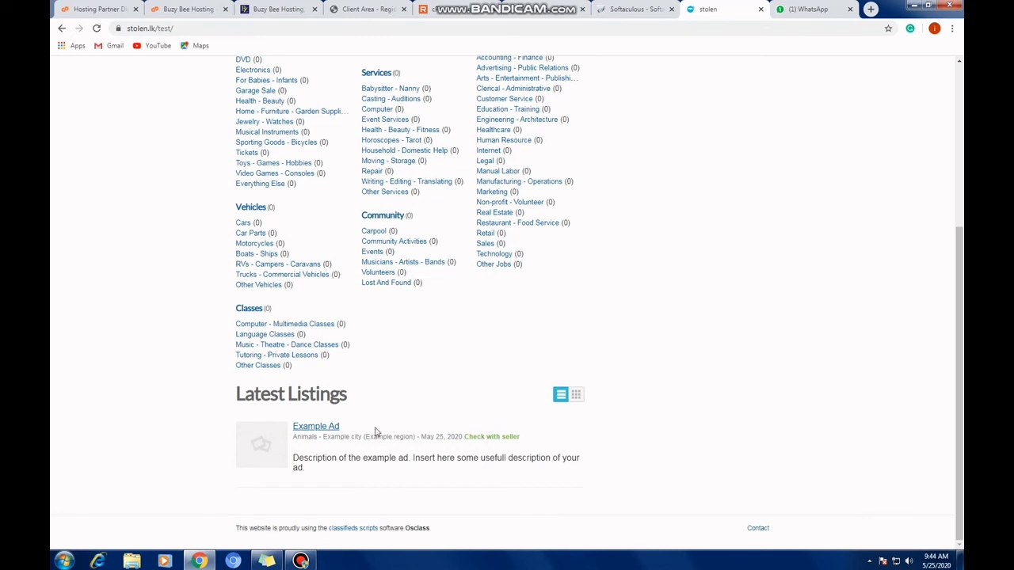
pyautogui.click(316, 429)
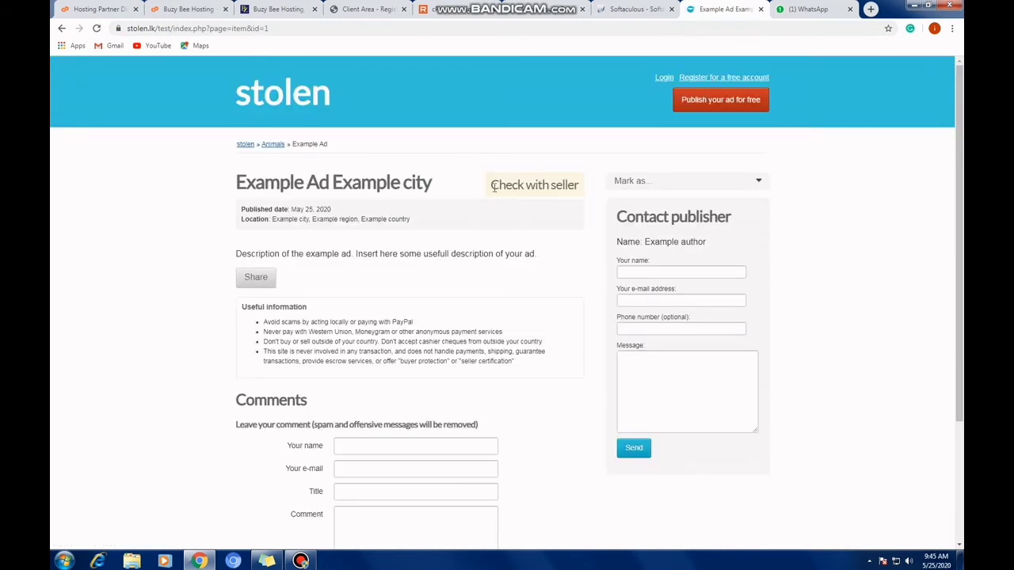
pyautogui.scroll(-3, 504, 242)
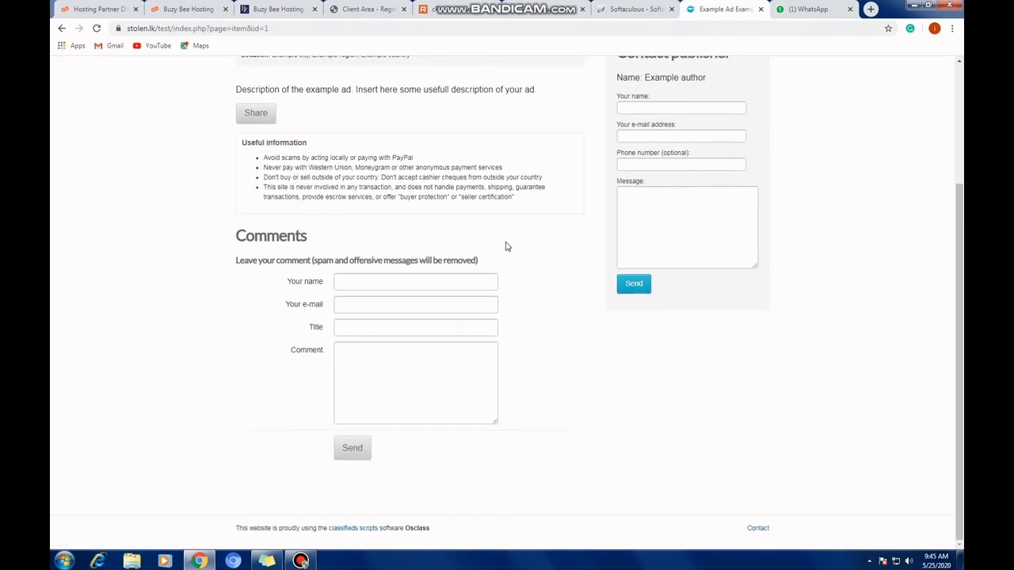
pyautogui.scroll(3, 504, 245)
pyautogui.click(288, 98)
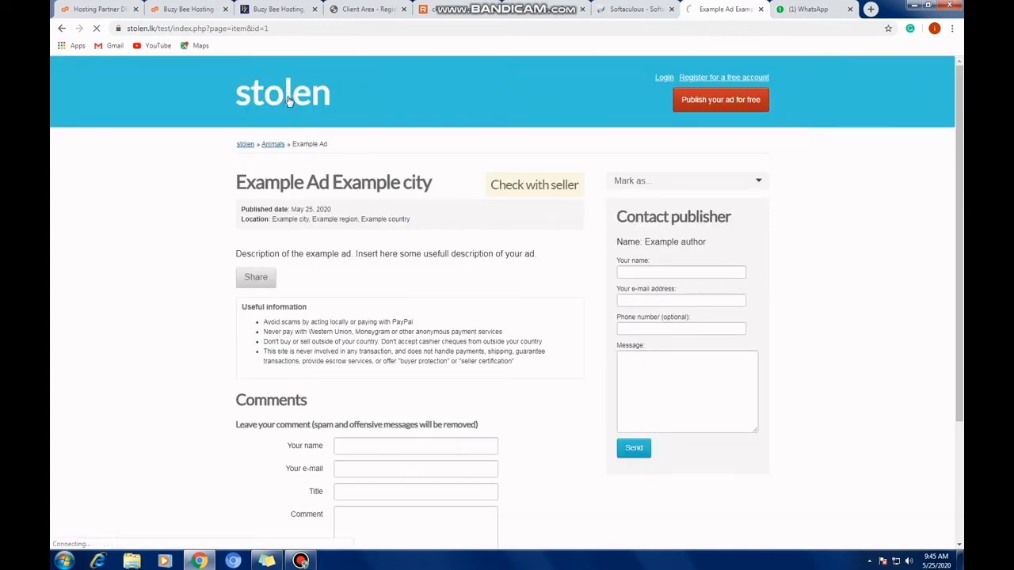